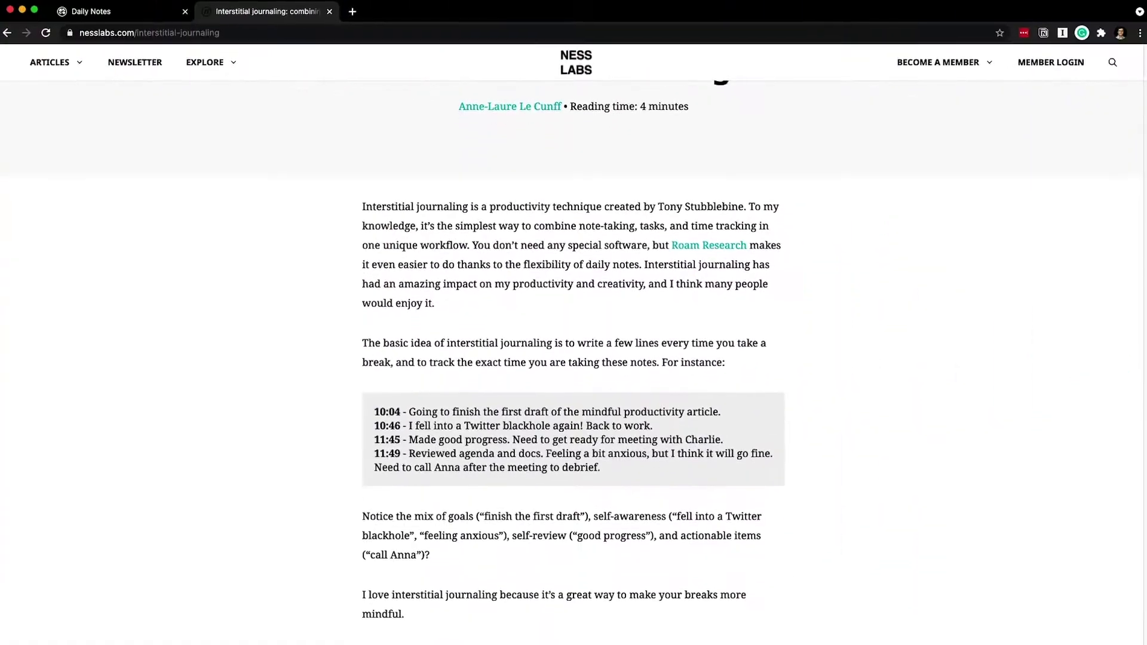
pyautogui.scroll(-5, 573, 359)
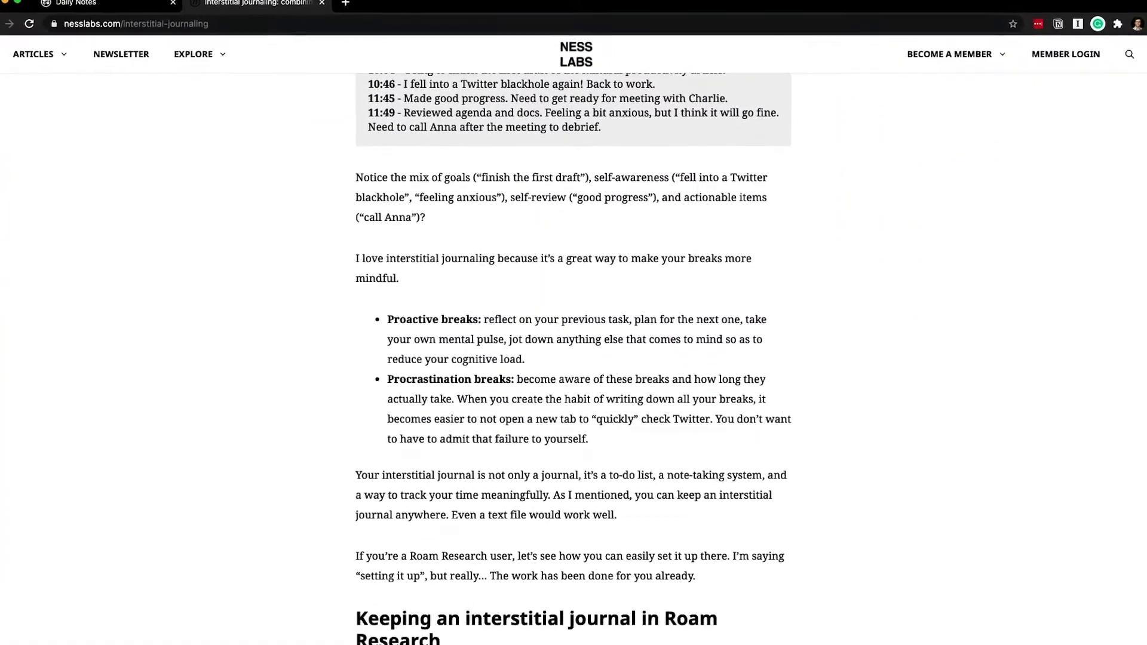
pyautogui.scroll(-10, 573, 358)
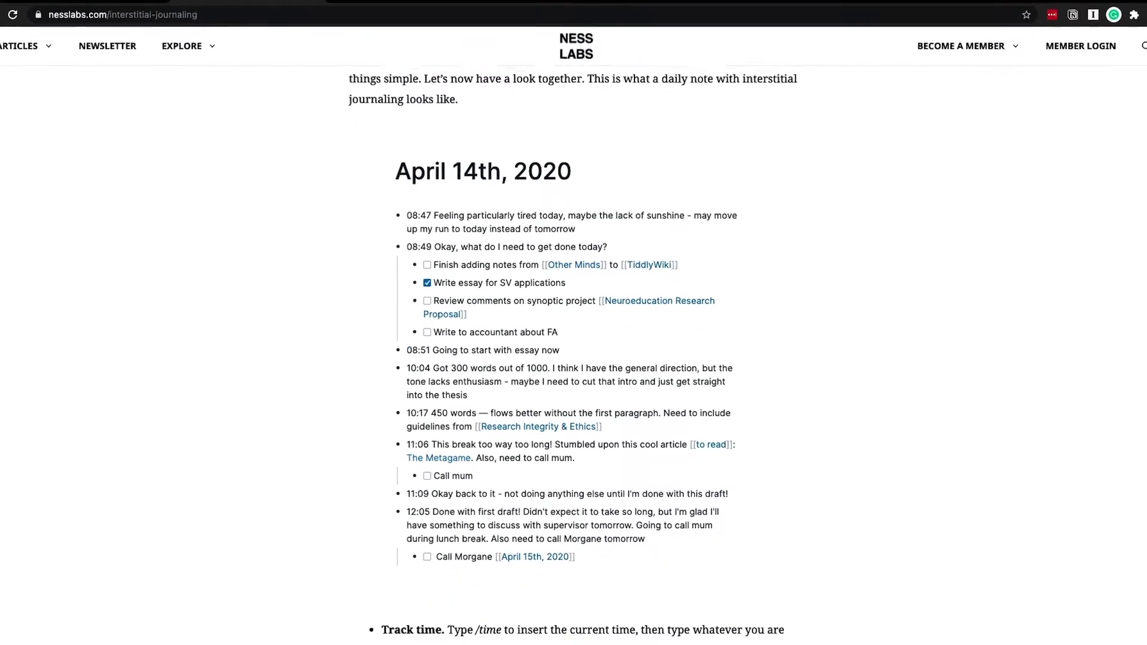
pyautogui.scroll(-7, 573, 358)
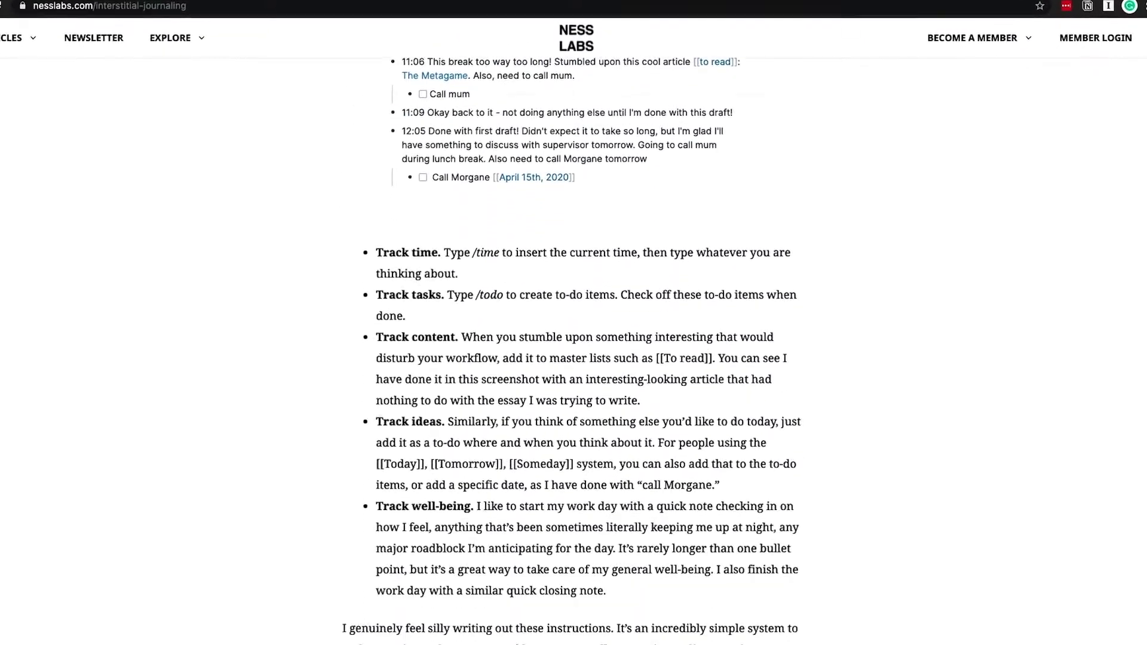
pyautogui.scroll(-9, 574, 359)
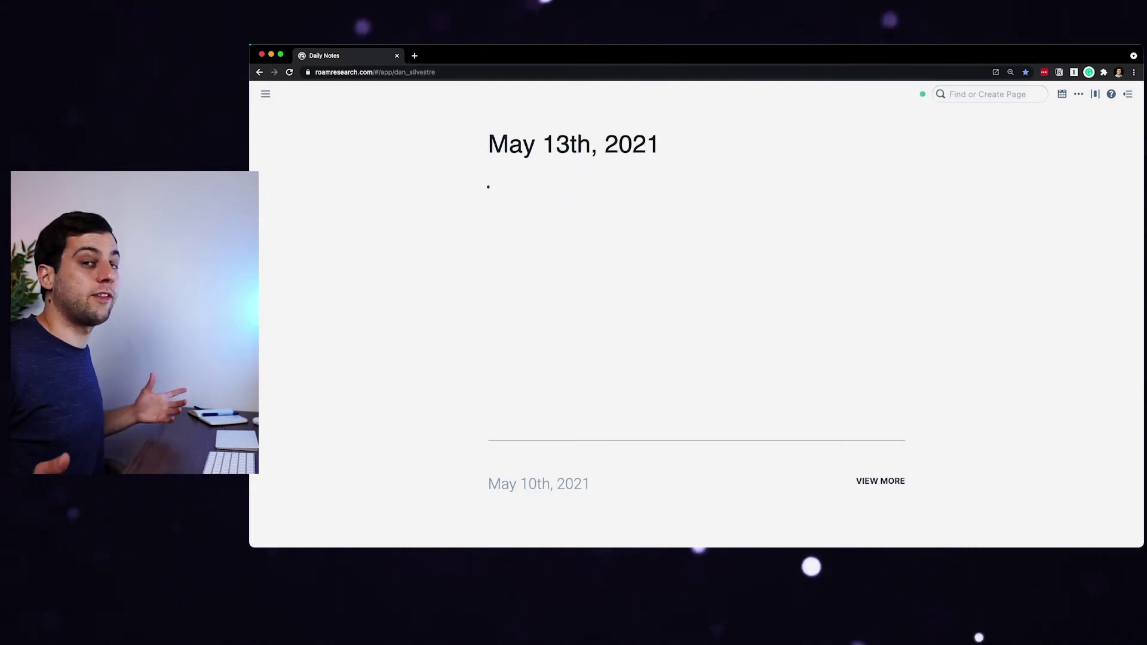
# - Create a 'Tasks' block with a nested child 'Record video on Interstitial Journaling'
pyautogui.write('Tasks')
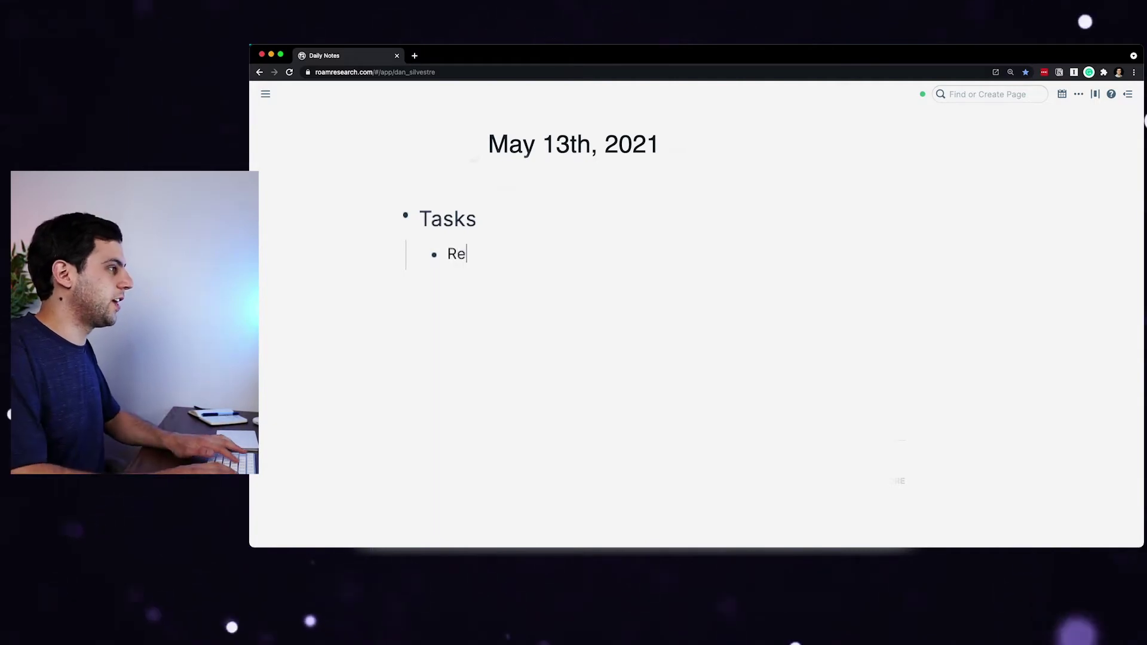
pyautogui.write('cord video on')
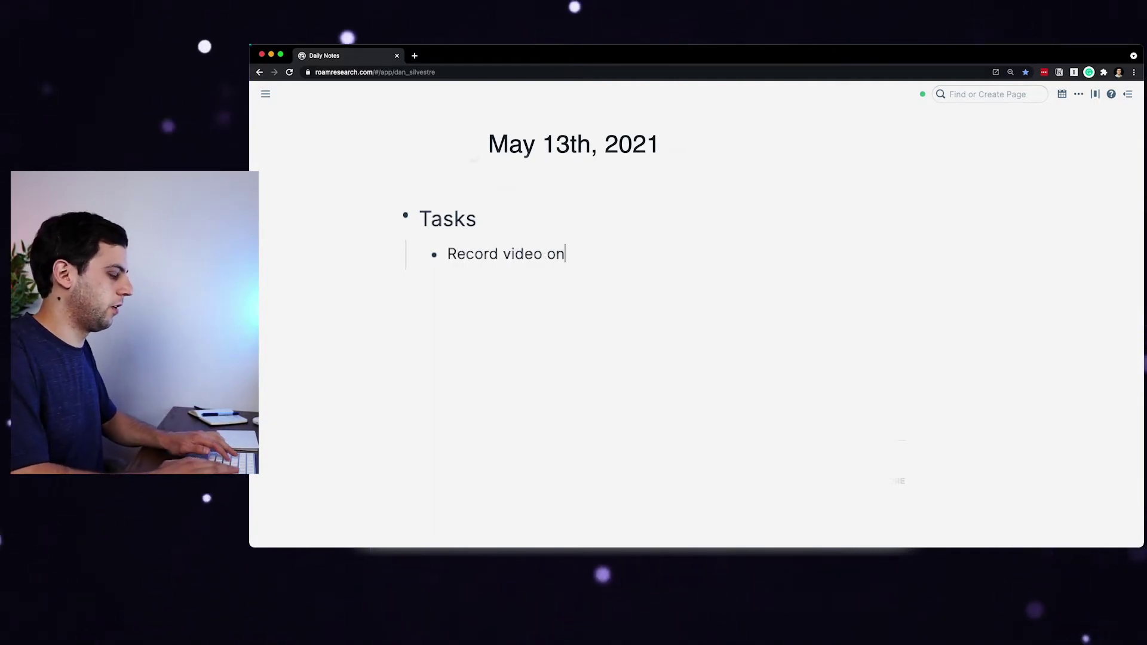
pyautogui.write('l')
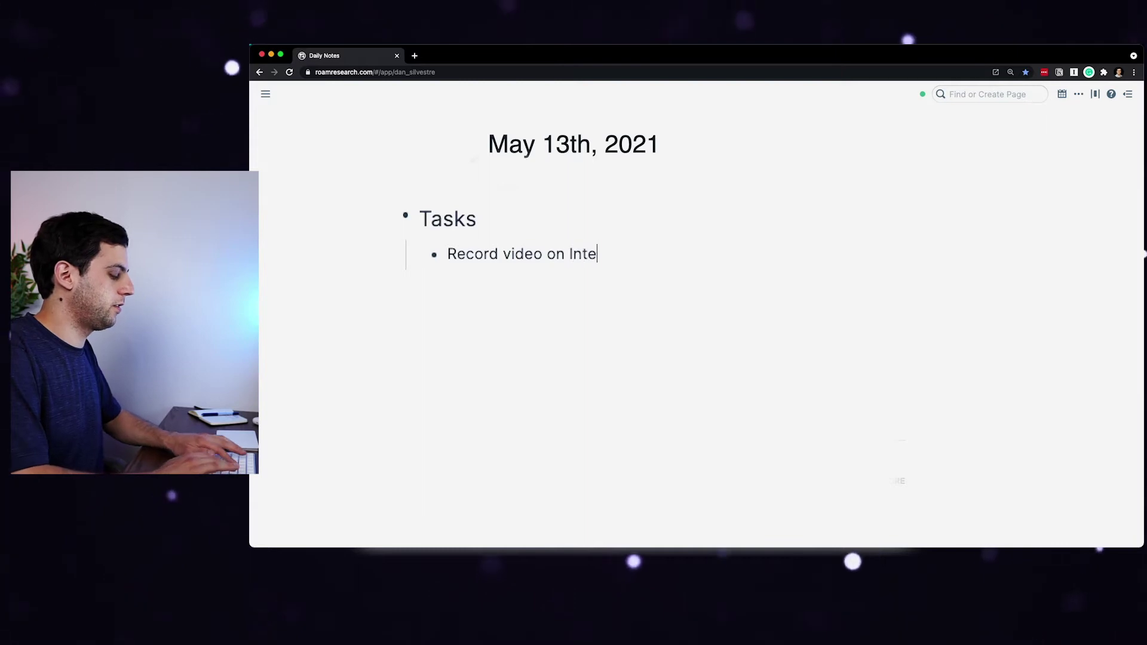
pyautogui.write('nterstitial Journaling')
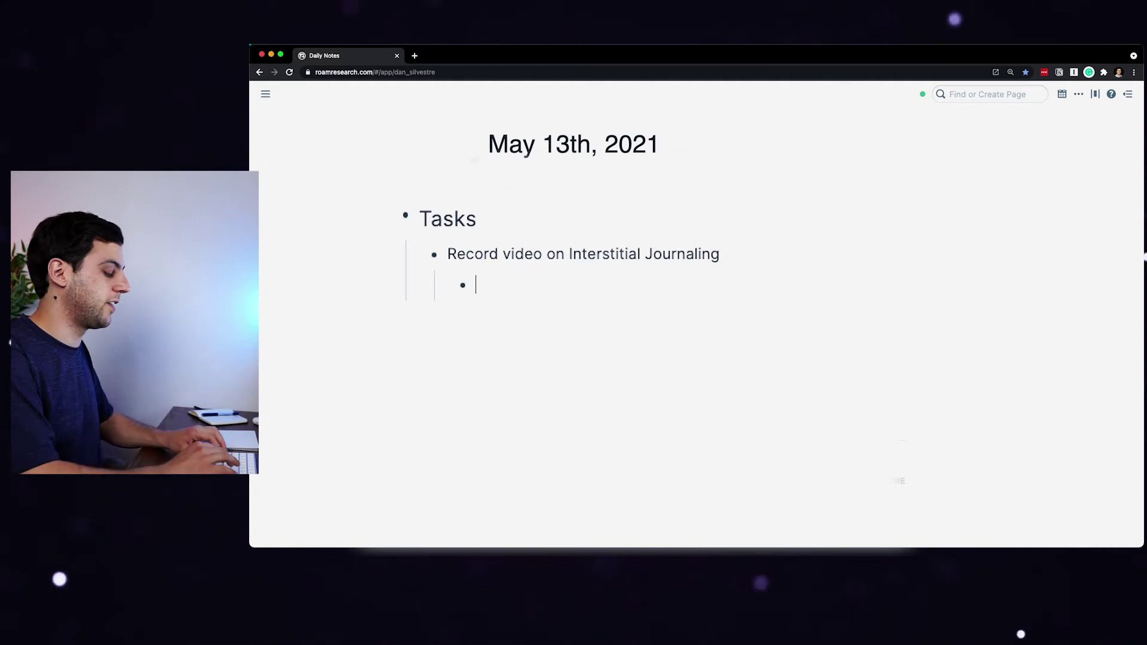
# - Insert a 14:55 timestamp with nested notes, including 'Thumbnail might be using new backdrops with roam on iPad'
pyautogui.write('/')
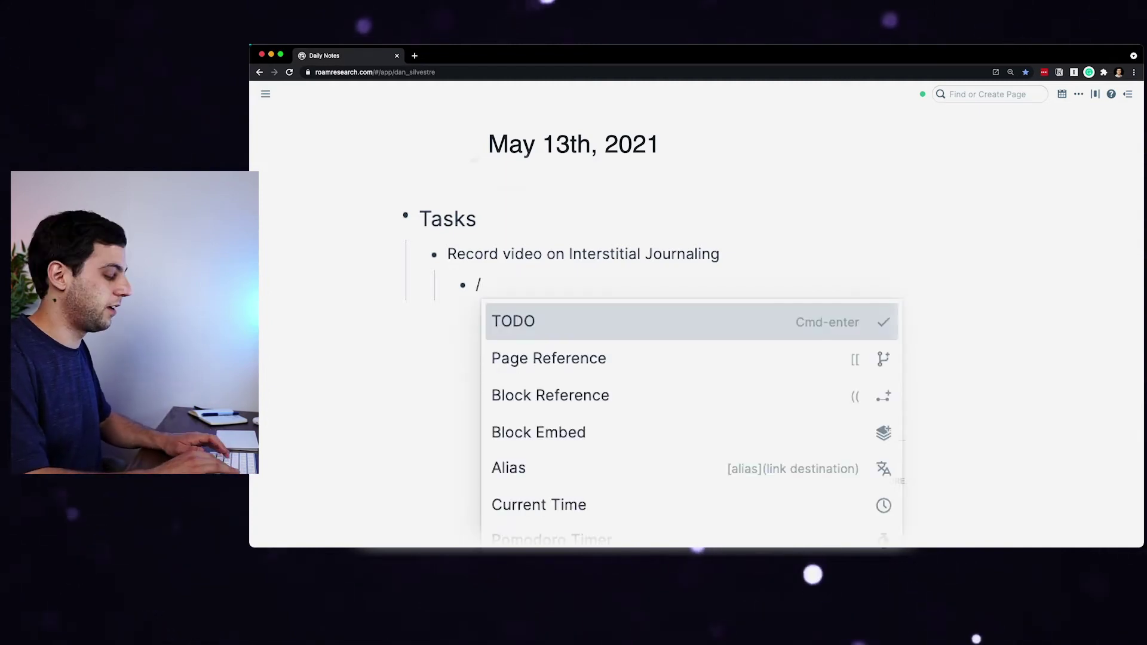
pyautogui.write('time')
pyautogui.press('Return')
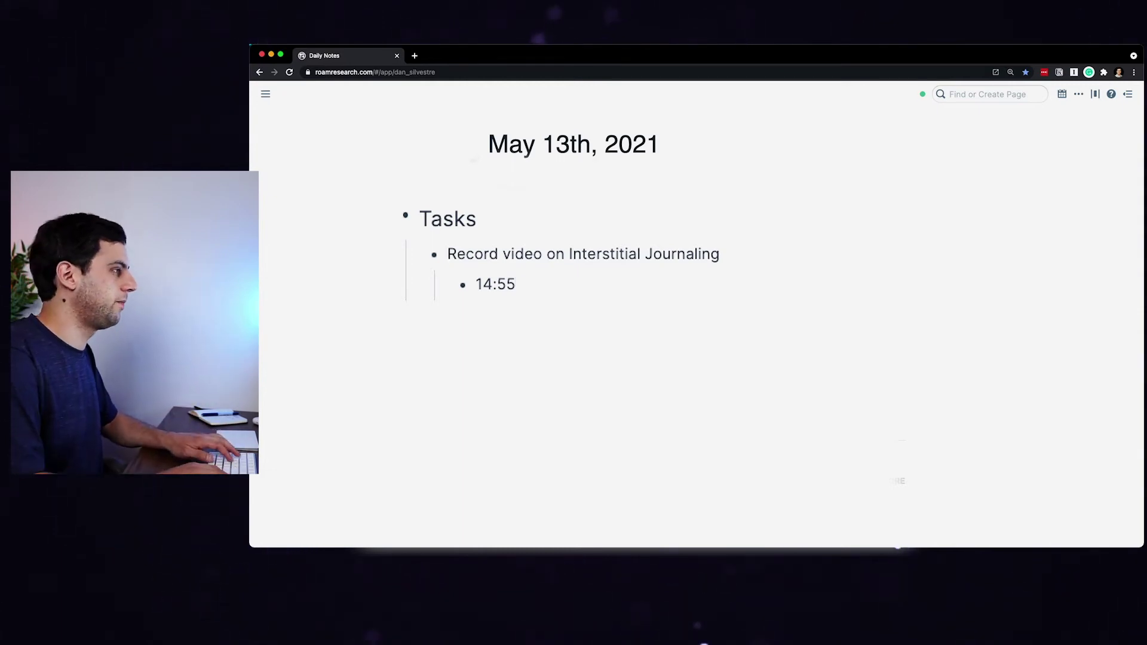
pyautogui.write('I think this i')
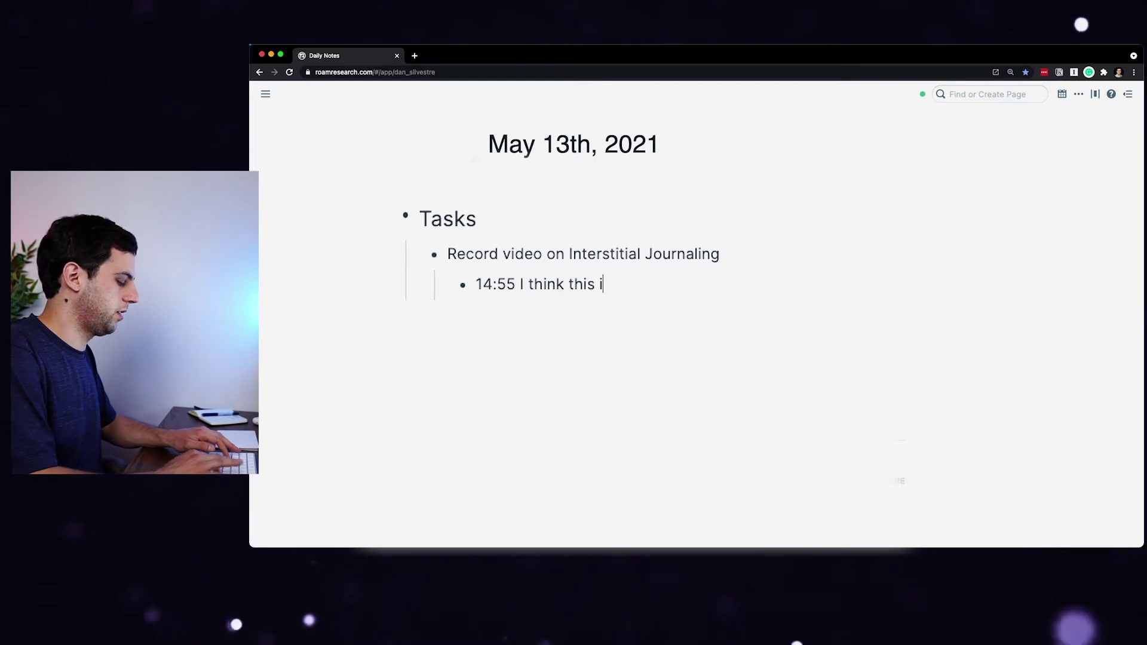
pyautogui.write('s a great video')
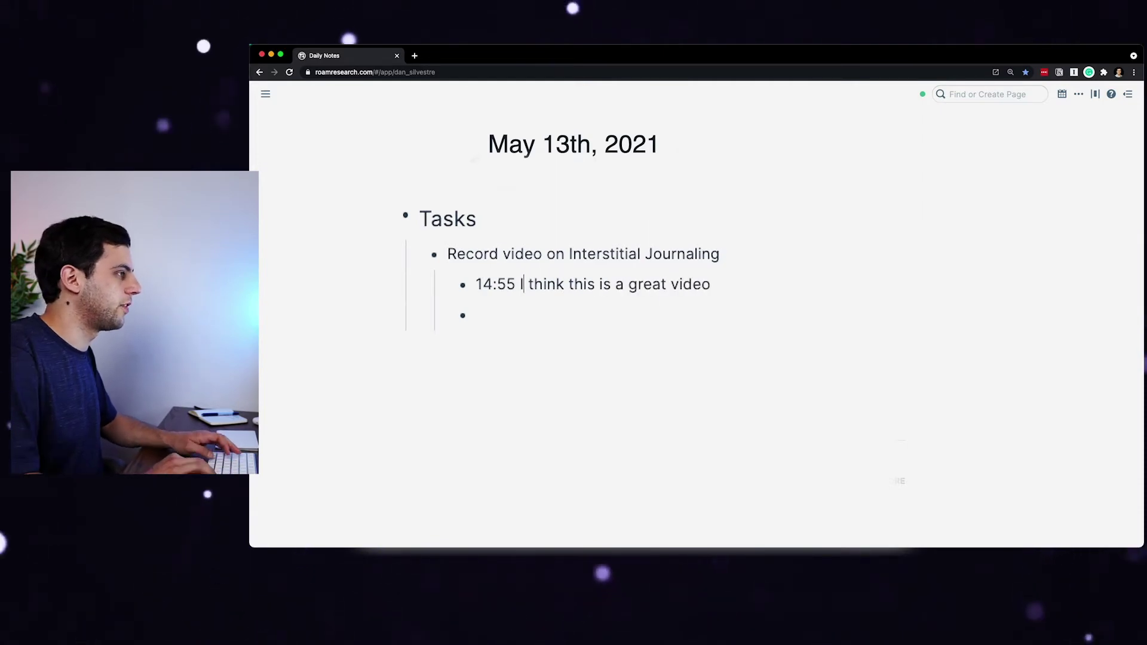
pyautogui.press('Return')
pyautogui.press('Tab')
pyautogui.press('End')
pyautogui.press('Return')
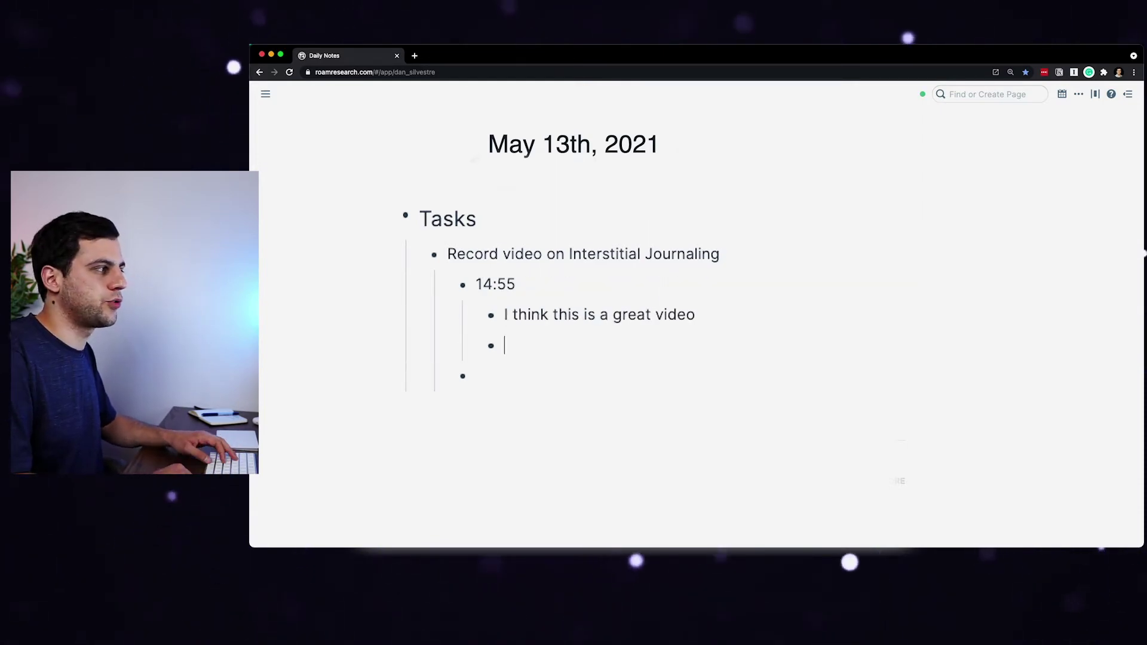
pyautogui.write('Thumbnail might be using ')
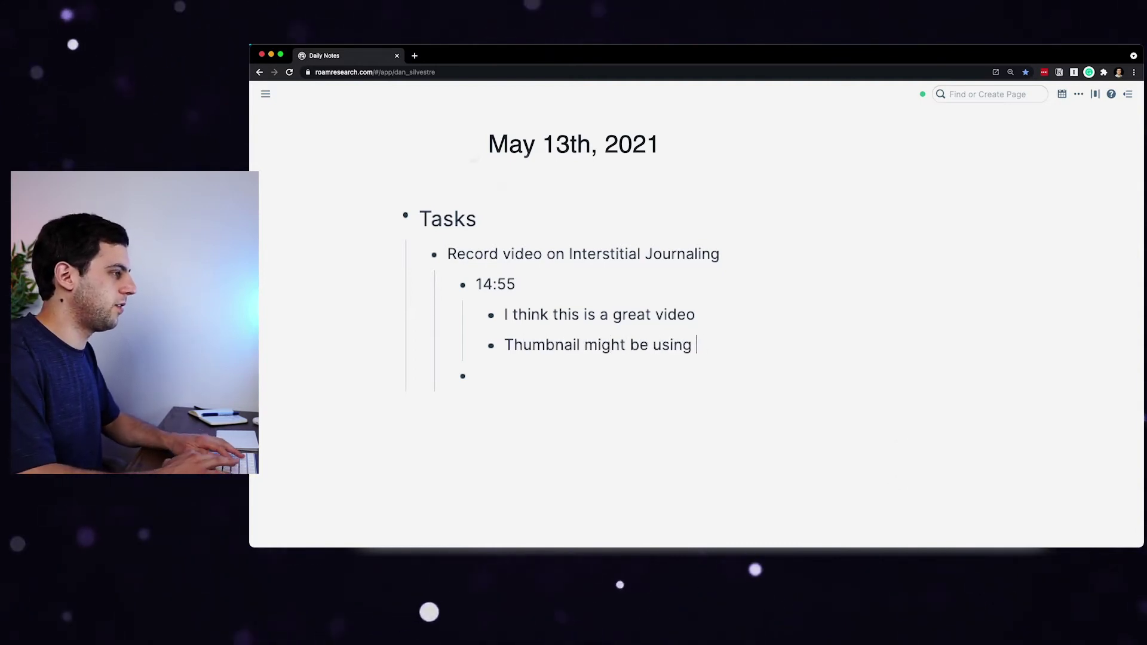
pyautogui.write('new backdro')
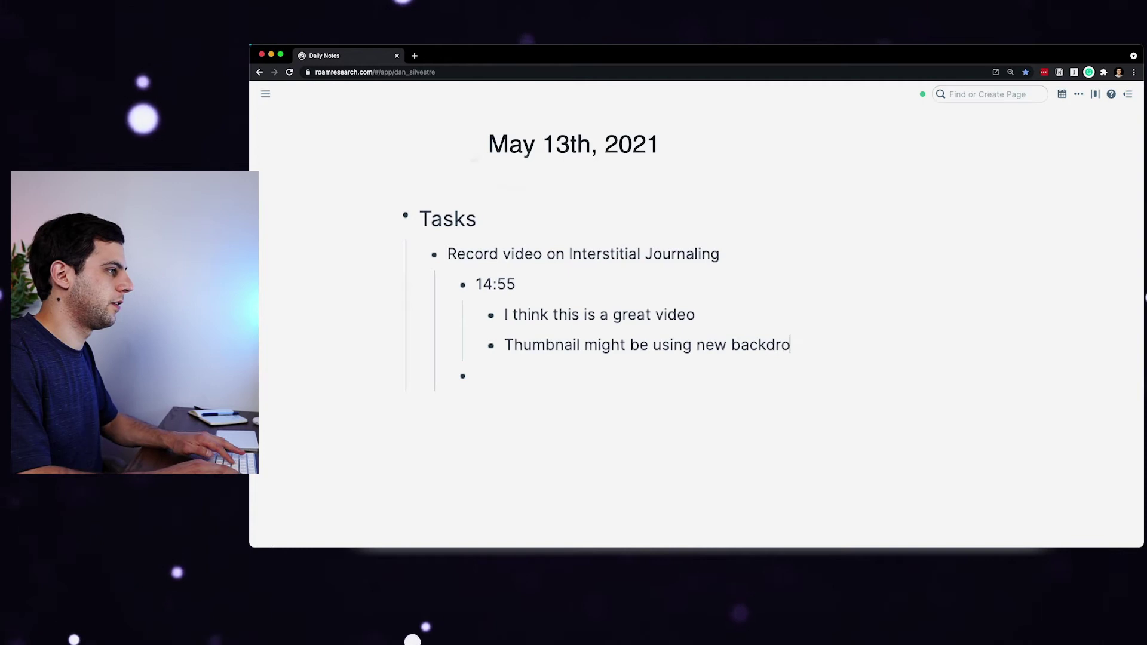
pyautogui.write('ps with roam on iPad (this page) and also a notebook')
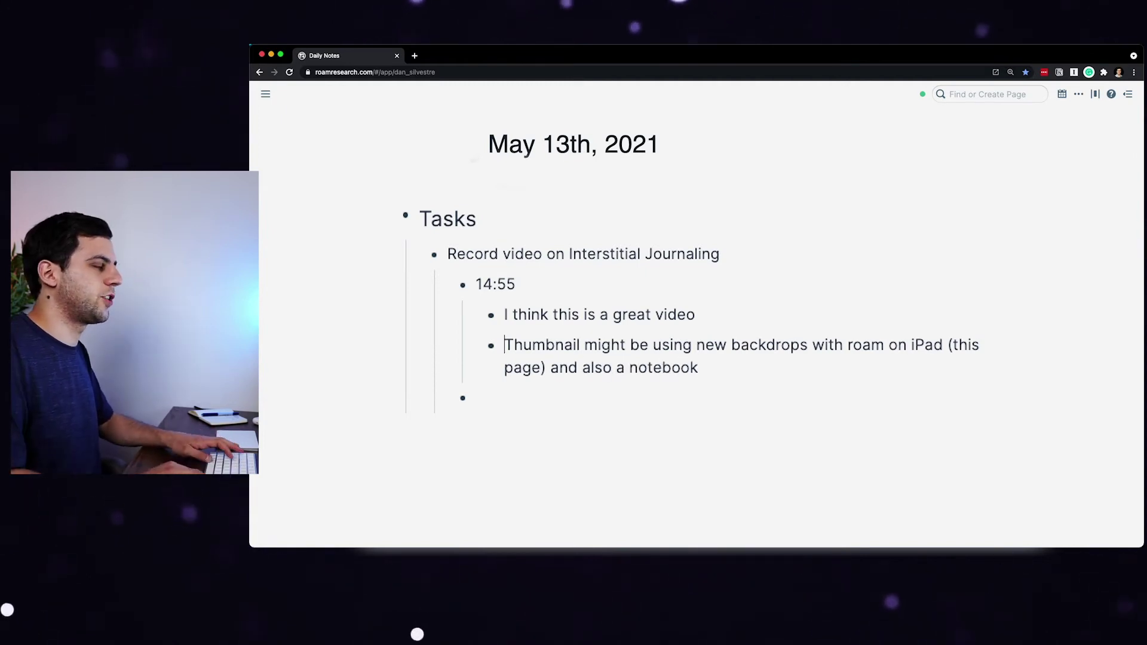
# - Turn the thumbnail note and the Interstitial Journaling video line into TODOs
pyautogui.hotkey('shift', 'Down')
pyautogui.hotkey('shift', 'Down')
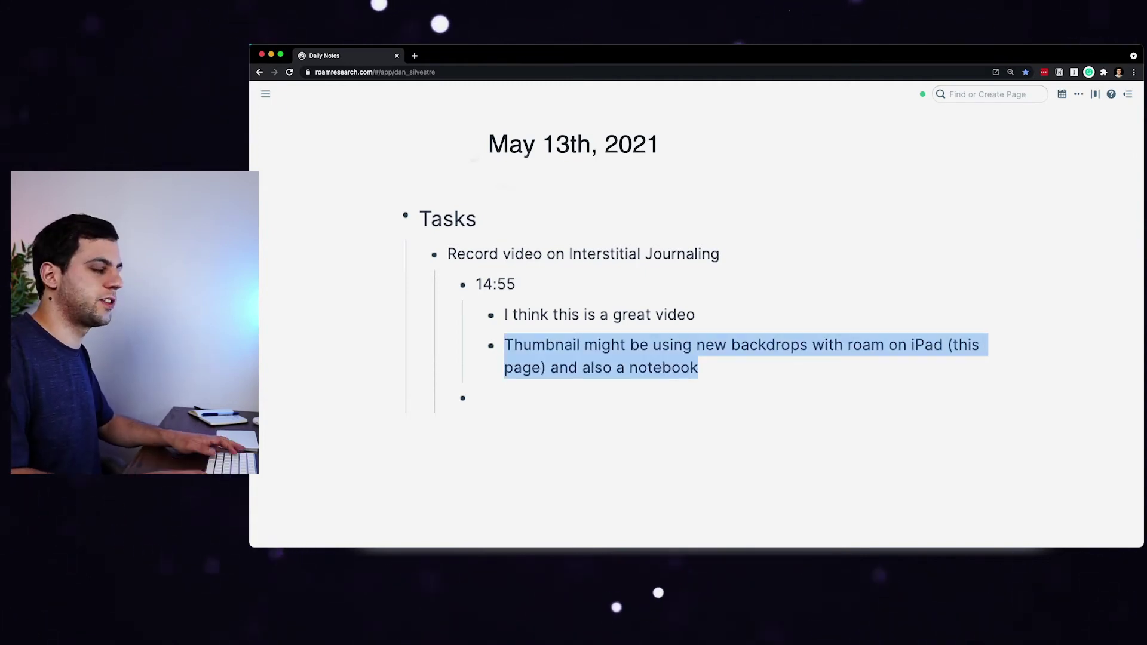
pyautogui.press('super+Return')
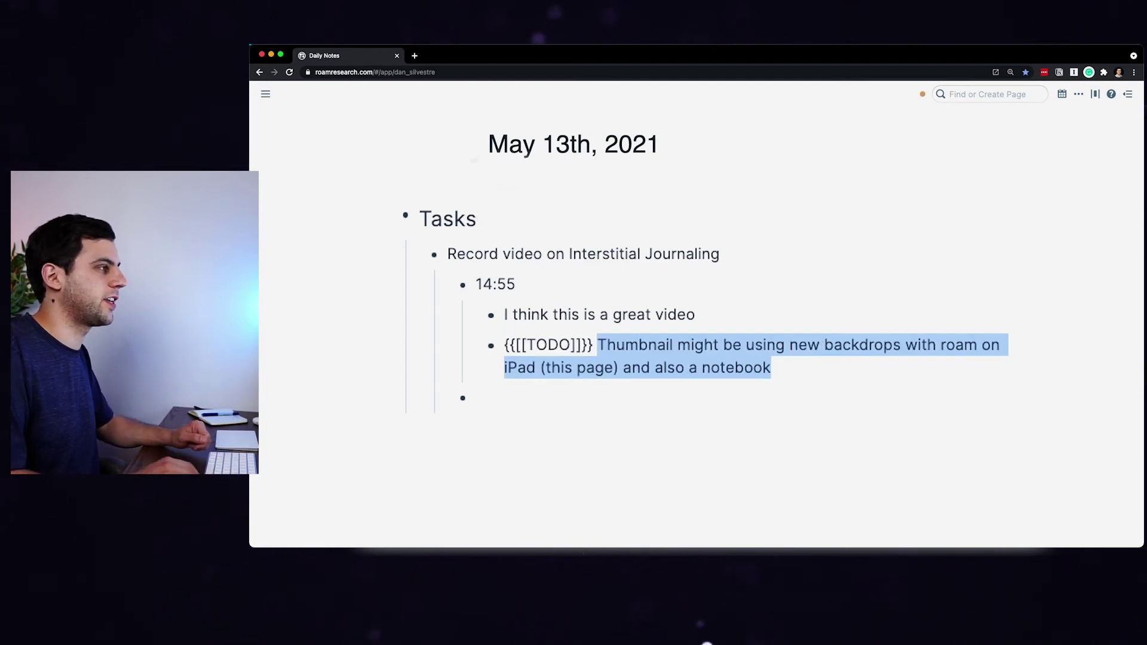
pyautogui.click(506, 315)
pyautogui.hotkey('shift', 'Down')
pyautogui.press('super+Return')
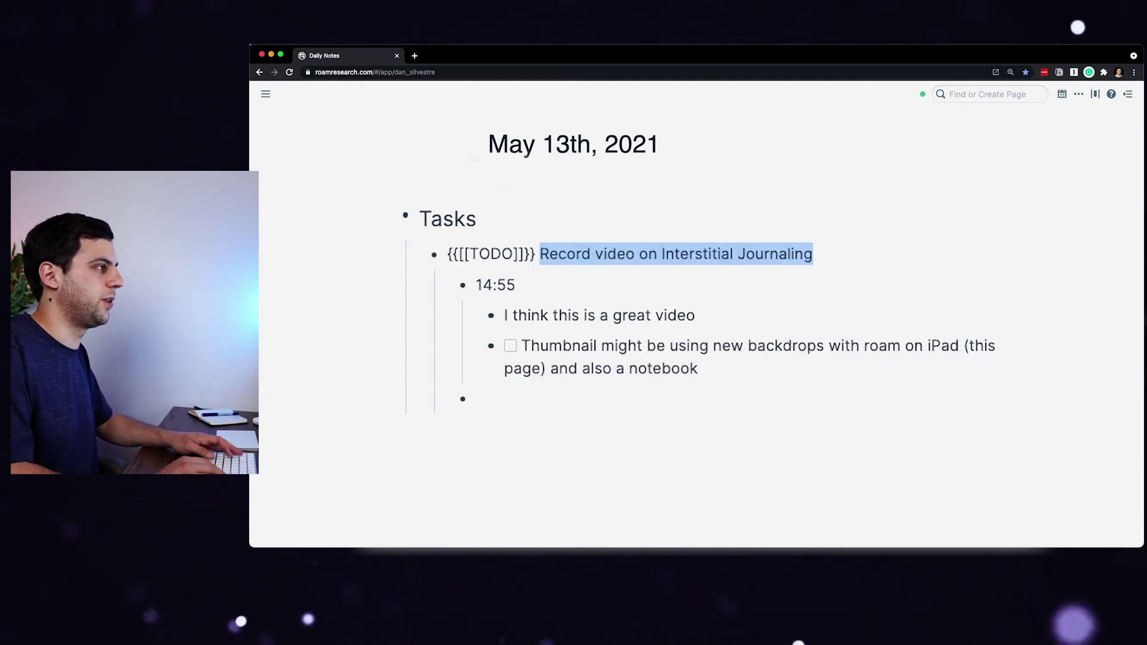
# - Add a TODO 'Upload all the files into Google Drive' under 14:55
pyautogui.click(694, 315)
pyautogui.click(476, 399)
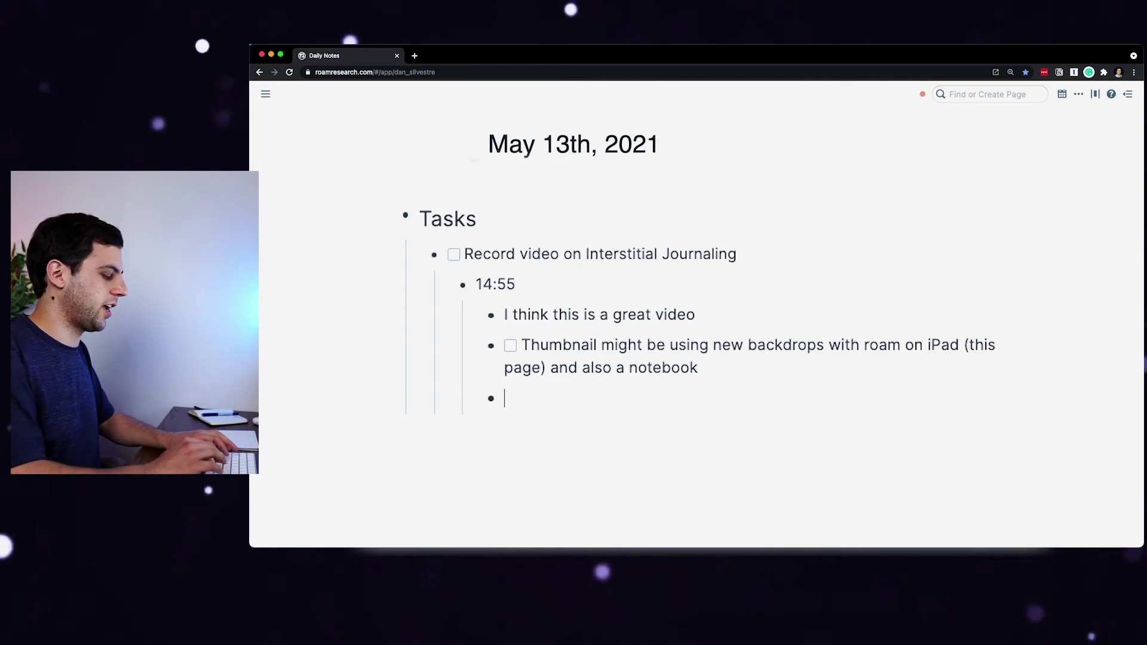
pyautogui.write('Upload all the file')
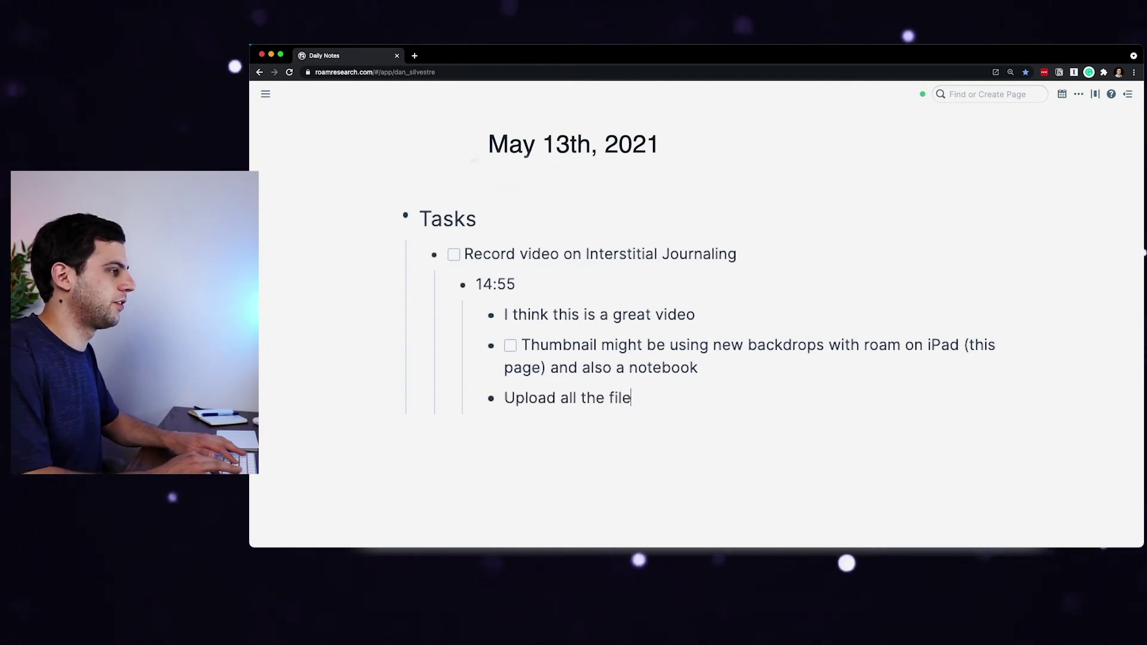
pyautogui.write('s into Google Drive to editor')
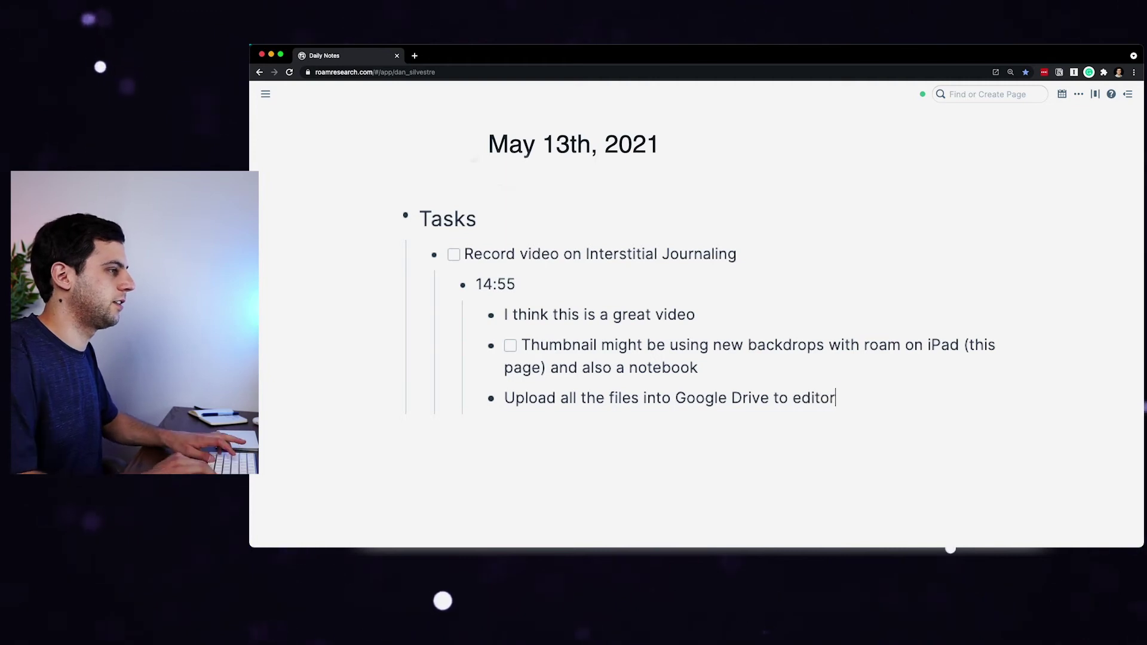
pyautogui.press('super+shift+Left')
pyautogui.press('super+Return')
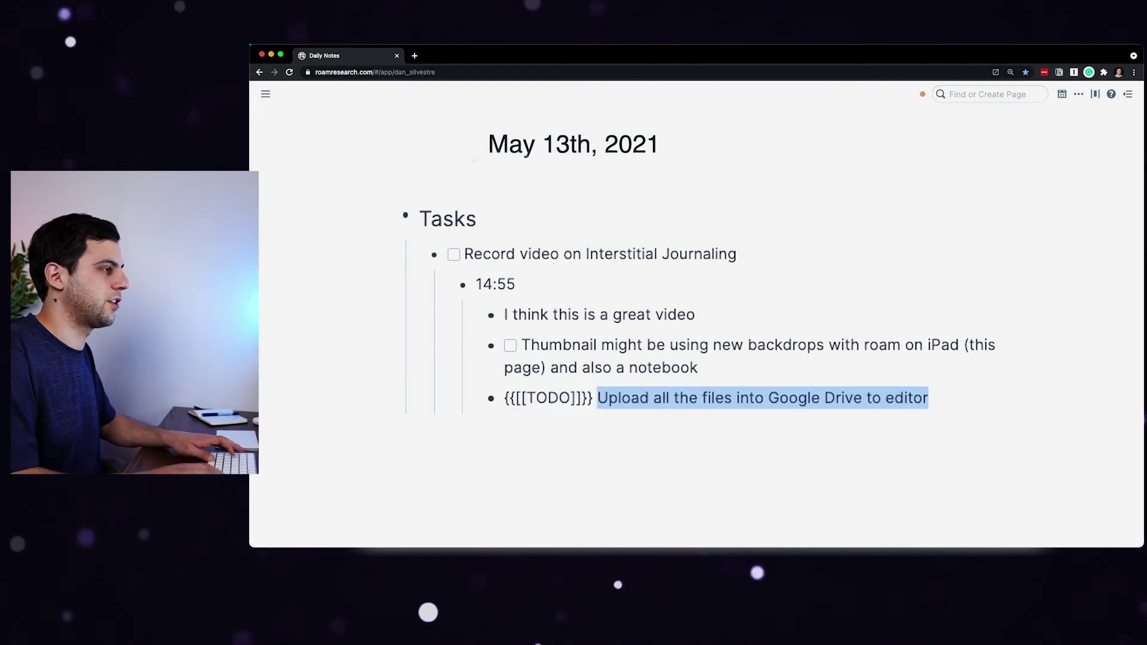
pyautogui.press('Return')
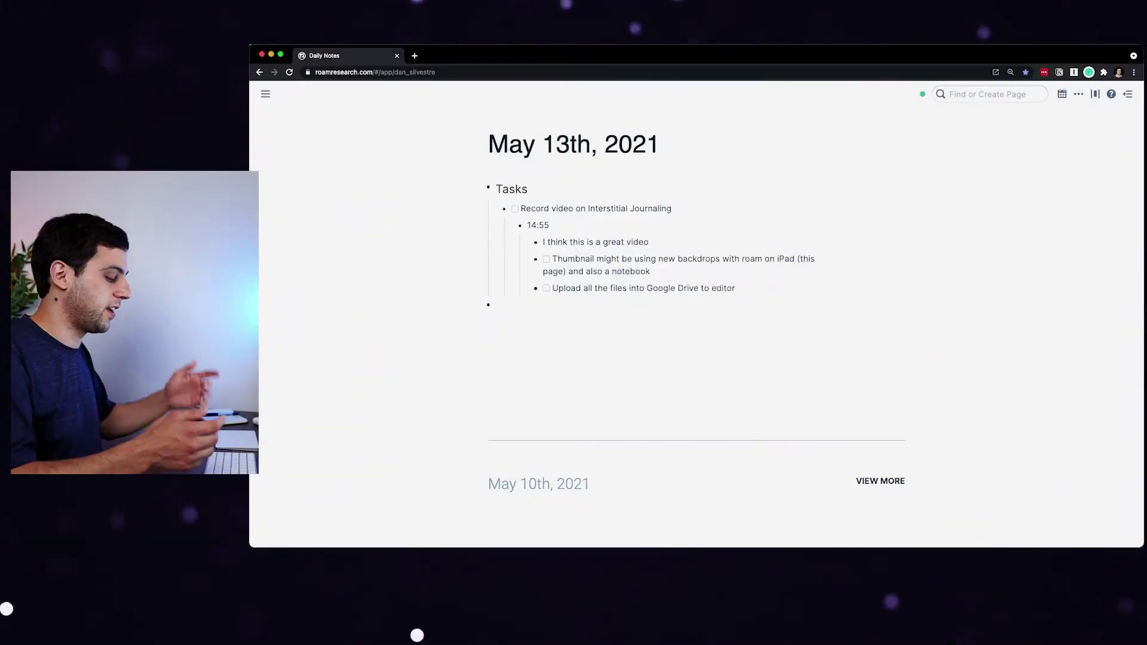
# - Create a top-level TODO 'Record video number 58'
pyautogui.write('Record video number 58')
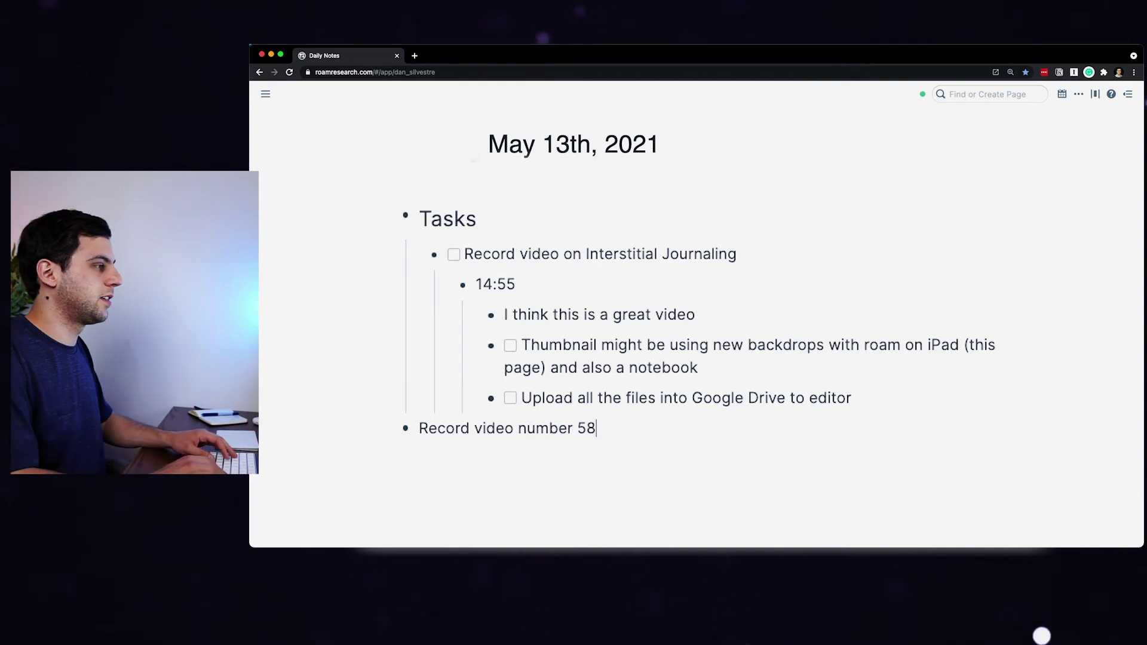
pyautogui.press('super+a')
pyautogui.press('super+Return')
pyautogui.press('Return')
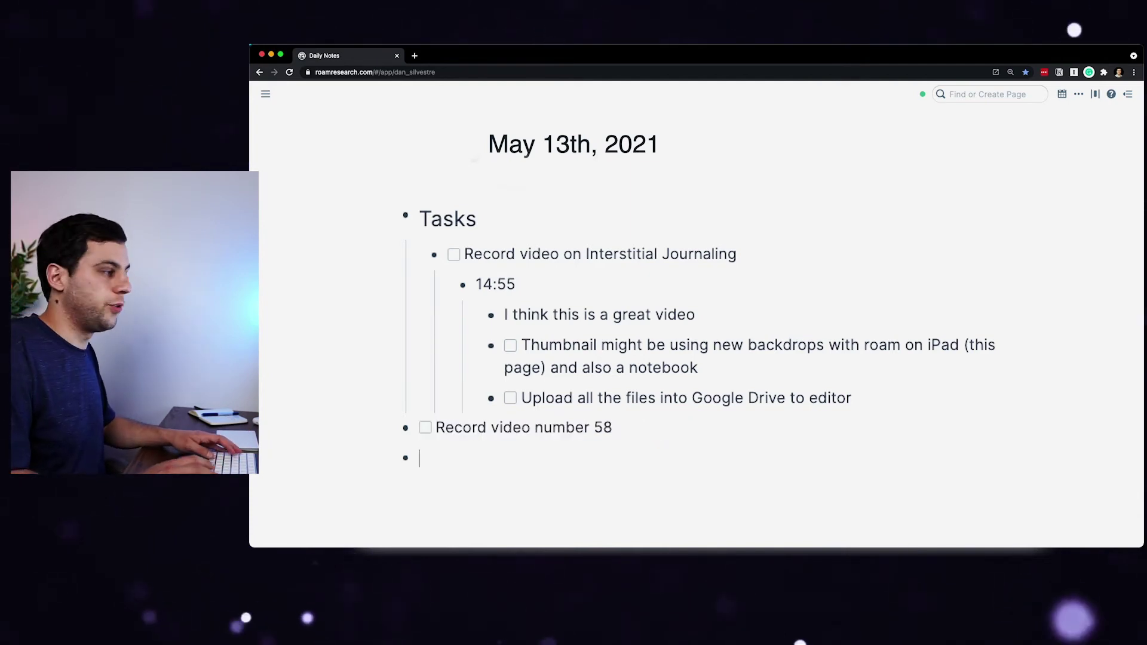
pyautogui.press('BackSpace')
# - Date the video 58 TODO to May 14th, 2021, check that page, then return to May 13th
pyautogui.write('/')
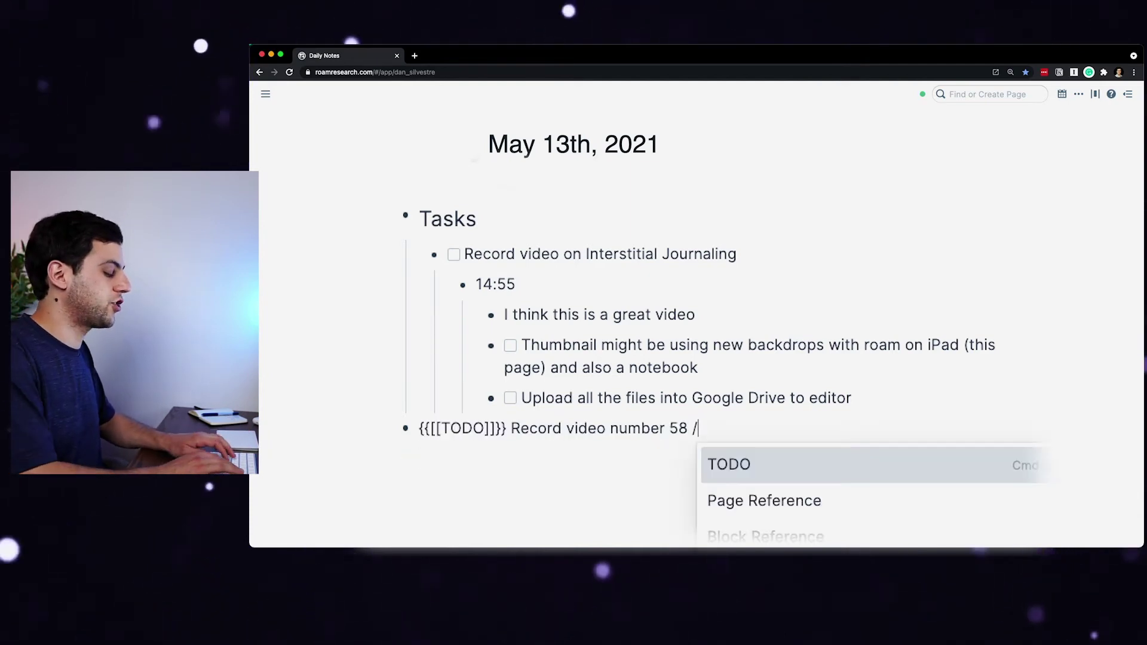
pyautogui.write('date')
pyautogui.press('Return')
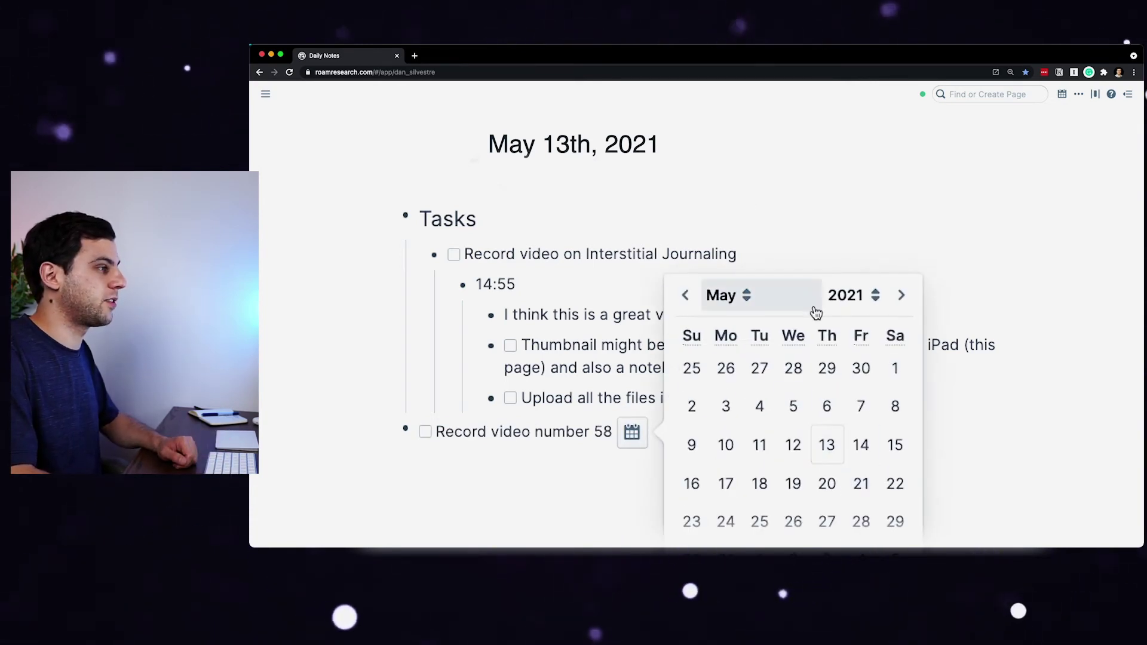
pyautogui.click(861, 444)
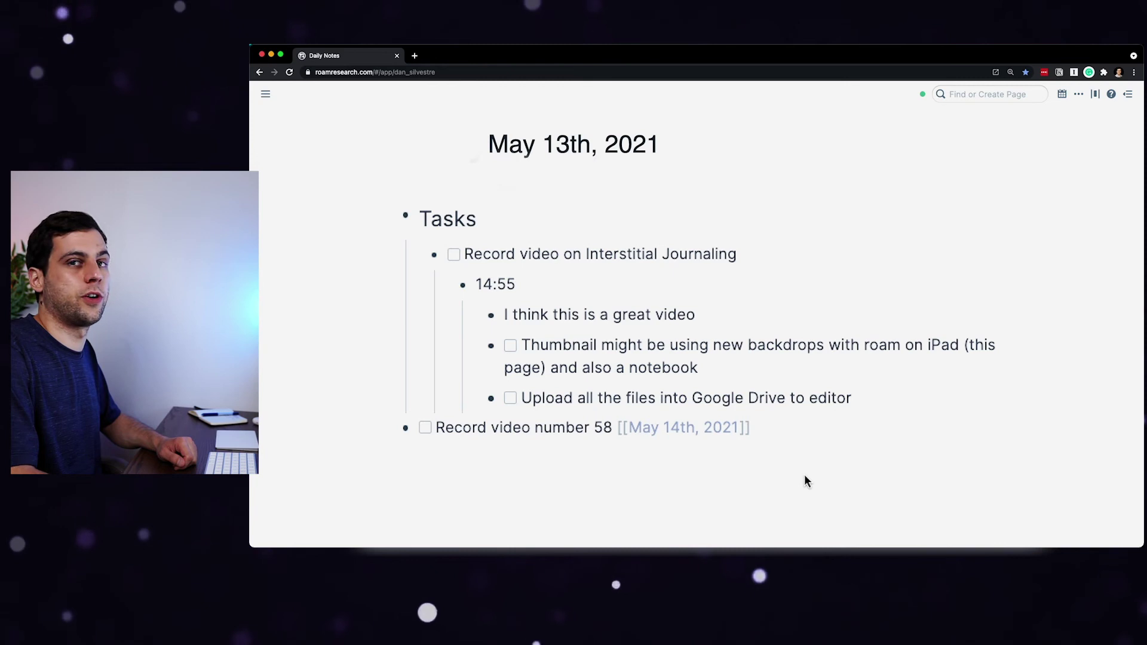
pyautogui.click(703, 431)
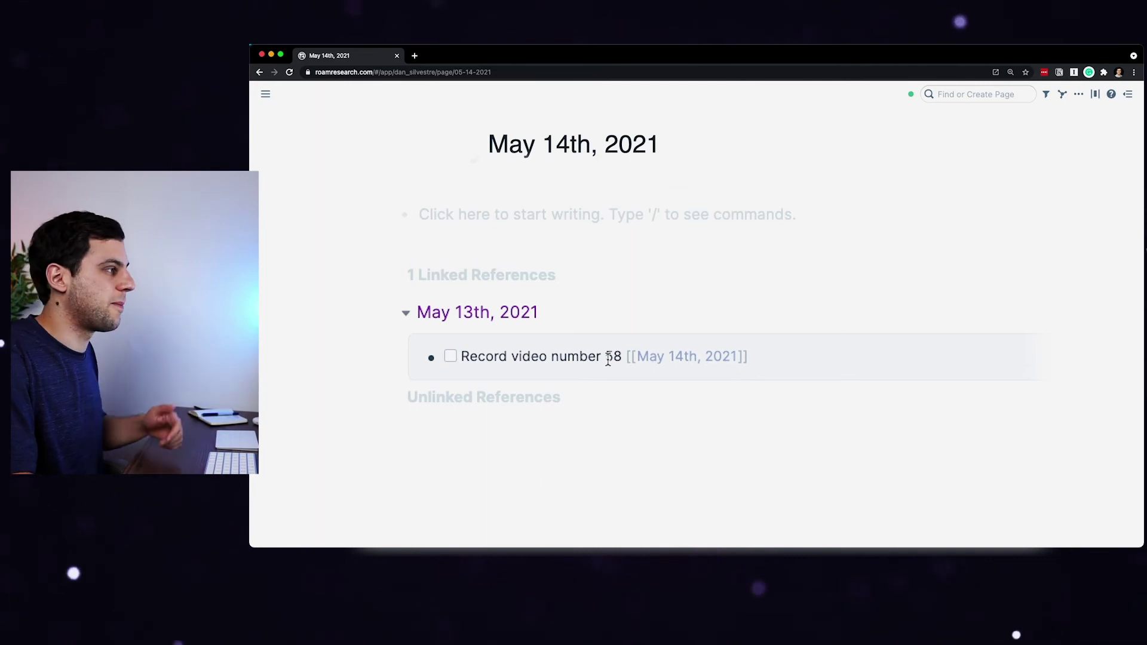
pyautogui.press('super+bracketleft')
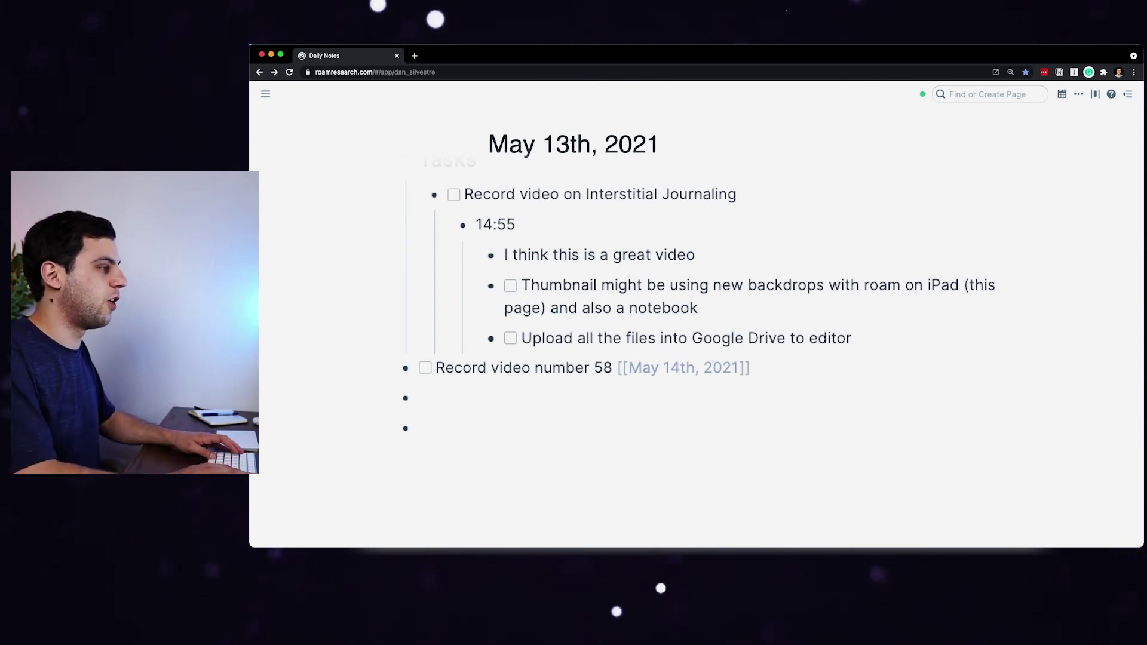
# - Add a [[Weekly Review]] tag and the entry '15:10 I feel into a Twitter blackhole. Back to work!'
pyautogui.write('[[Wee')
pyautogui.press('Return')
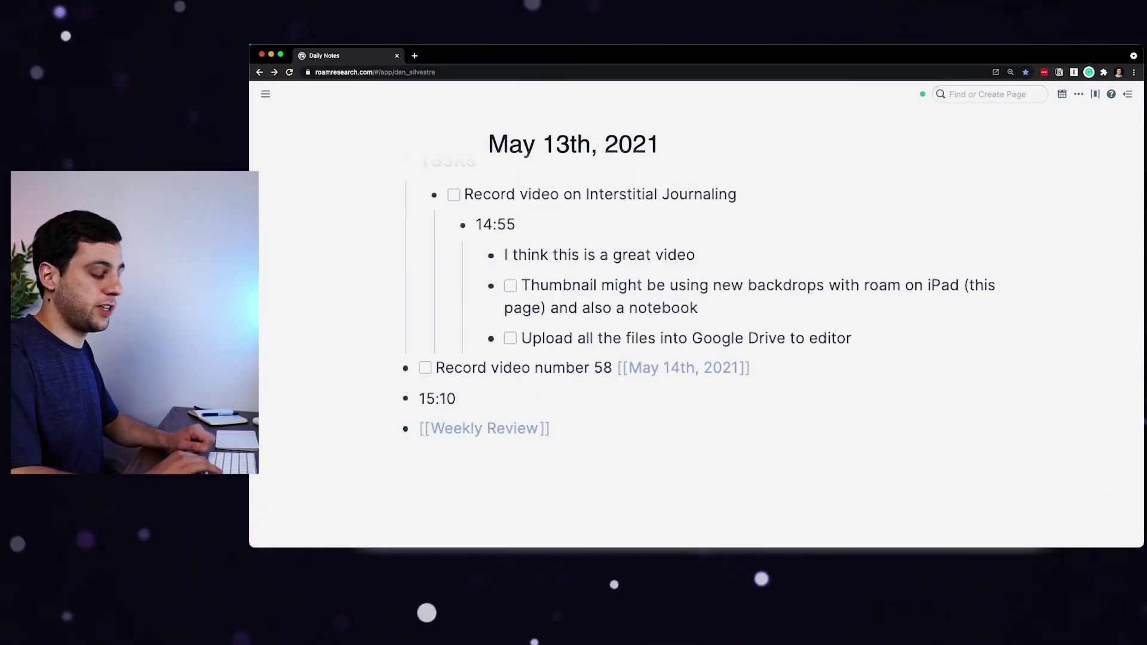
pyautogui.write('into a ')
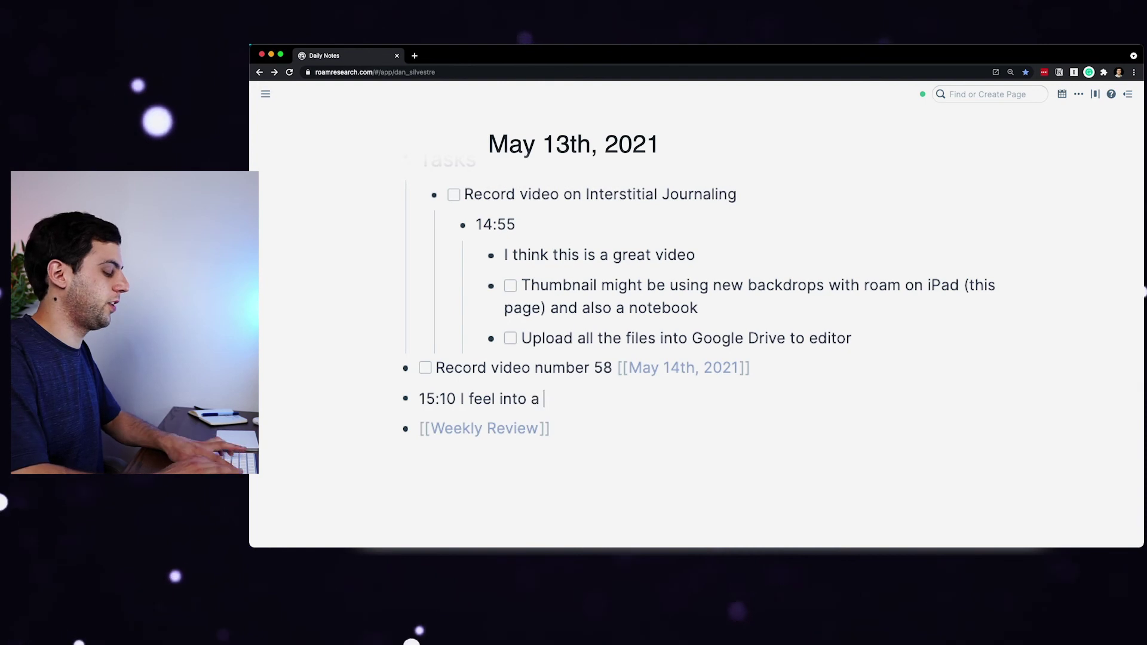
pyautogui.write('Twitter blackhole. Back to wor')
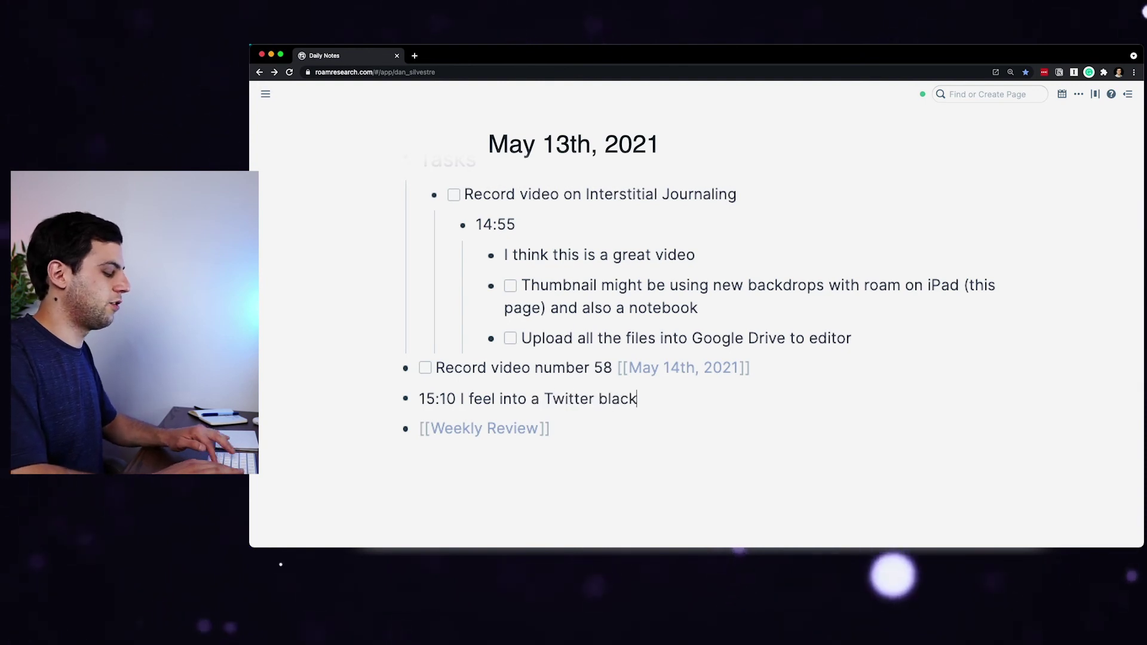
pyautogui.write('k!')
pyautogui.press('Return')
pyautogui.write('15:00')
pyautogui.press('Left')
pyautogui.press('Left')
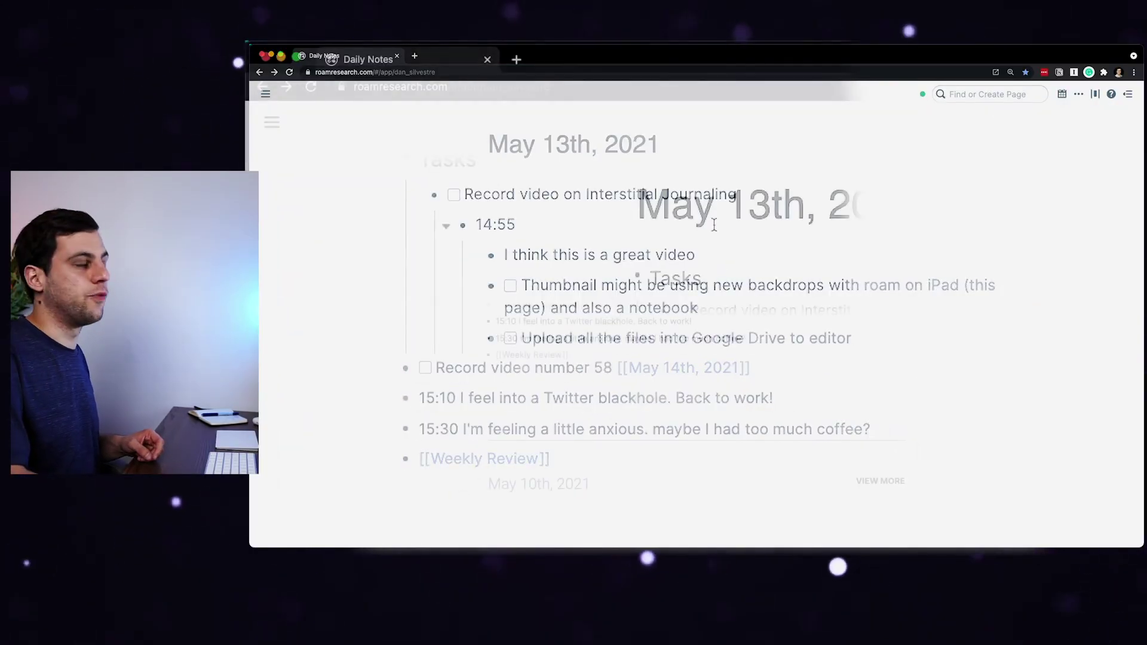
# - Pin the Daily Notes browser tab
pyautogui.rightClick(391, 62)
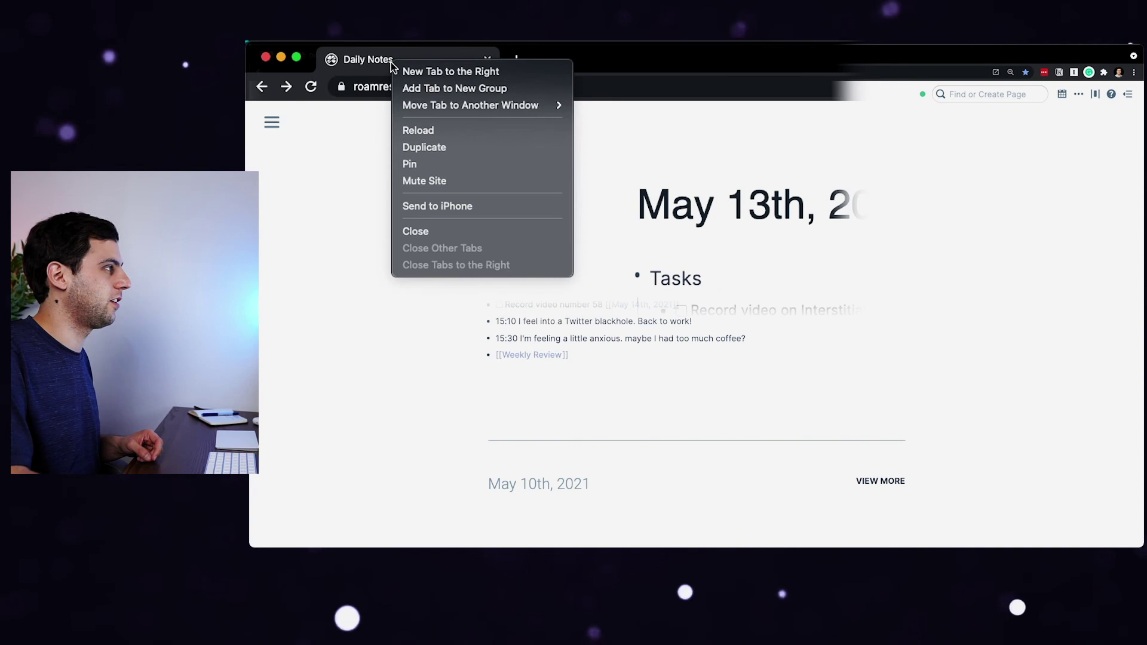
pyautogui.click(448, 161)
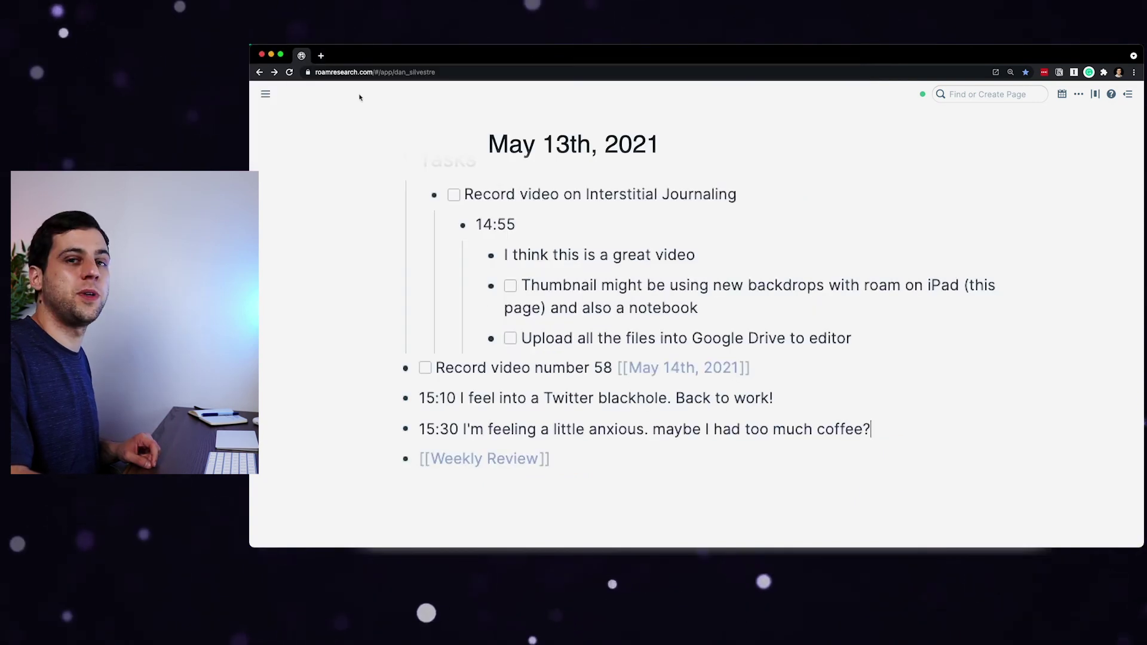